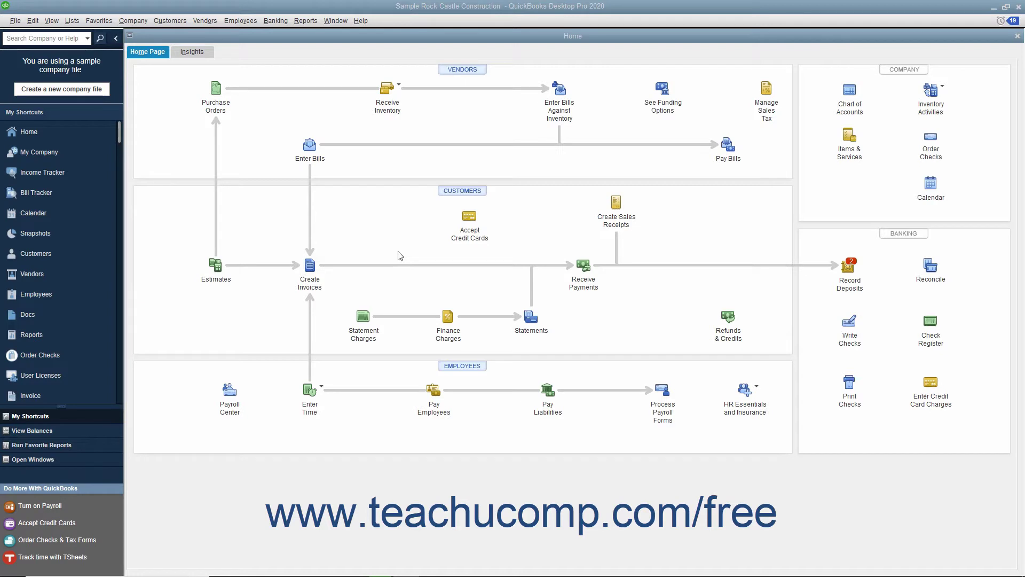
- Open Pay Bills and check the 12/25/2025 Cal Telephone bill for $91.94
left_click(205, 20)
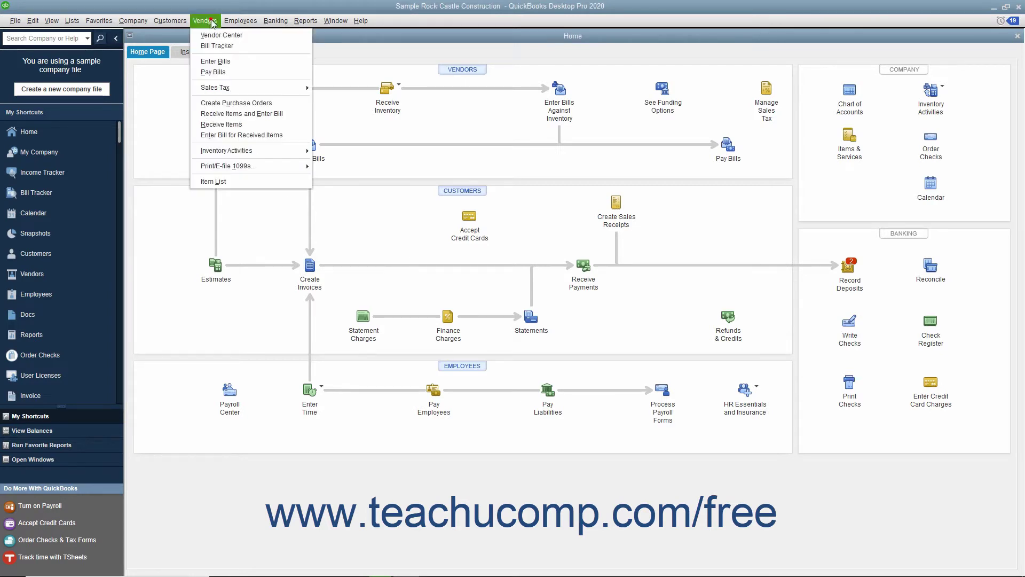
left_click(215, 72)
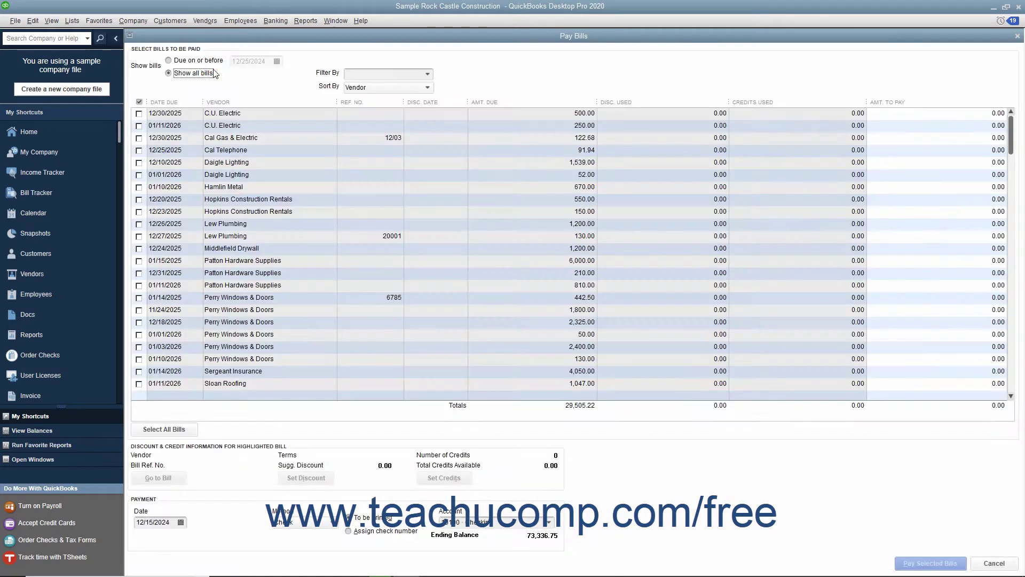
left_click(140, 150)
left_click(139, 150)
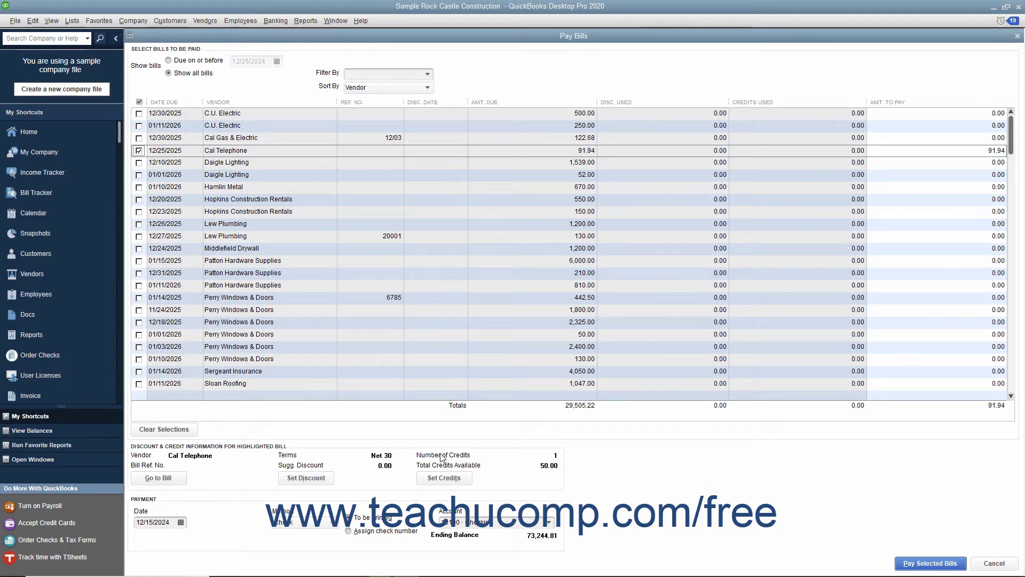
- Apply the $50.00 credit to the Cal Telephone bill under Set Credits, using 50.00
left_click(444, 477)
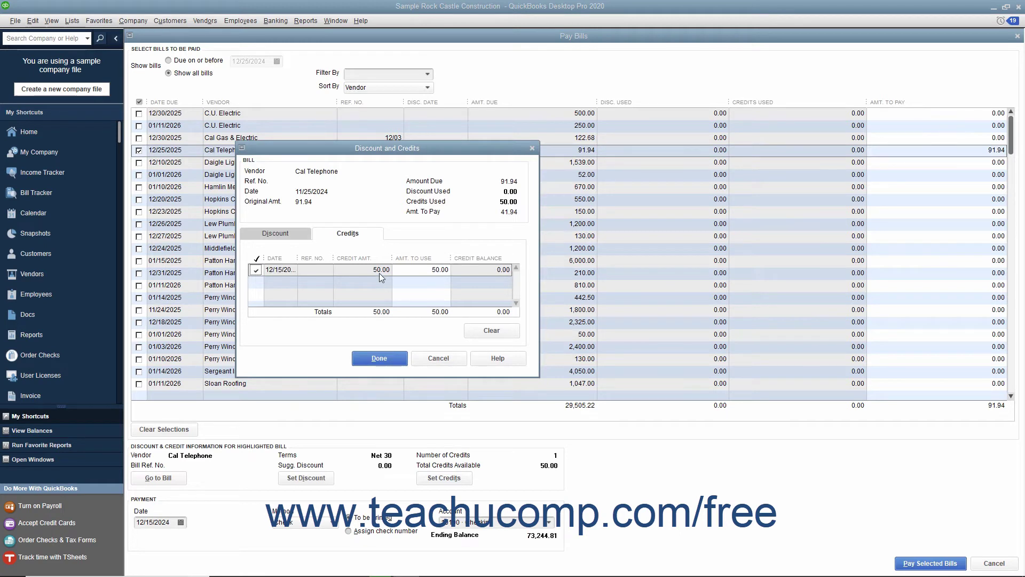
left_click(363, 233)
left_click(421, 269)
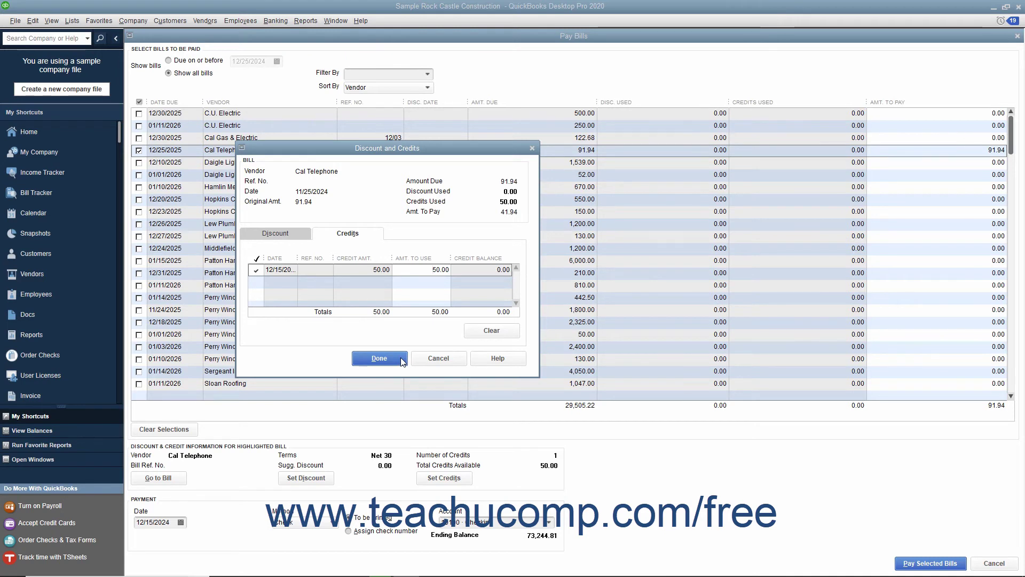
- Confirm the $50.00 credit, leaving 41.94 to pay on Cal Telephone's bill
left_click(379, 358)
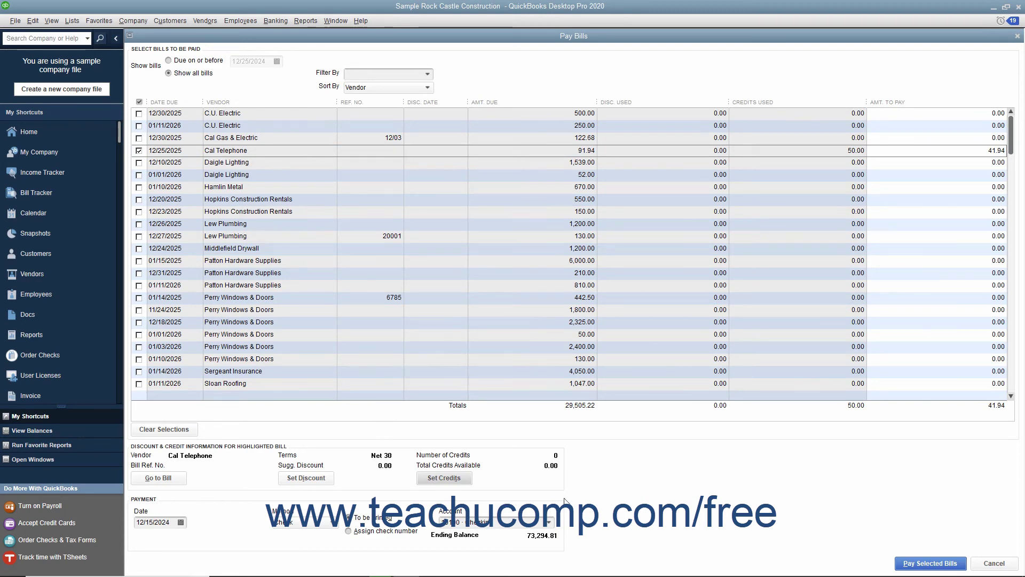
left_click(929, 563)
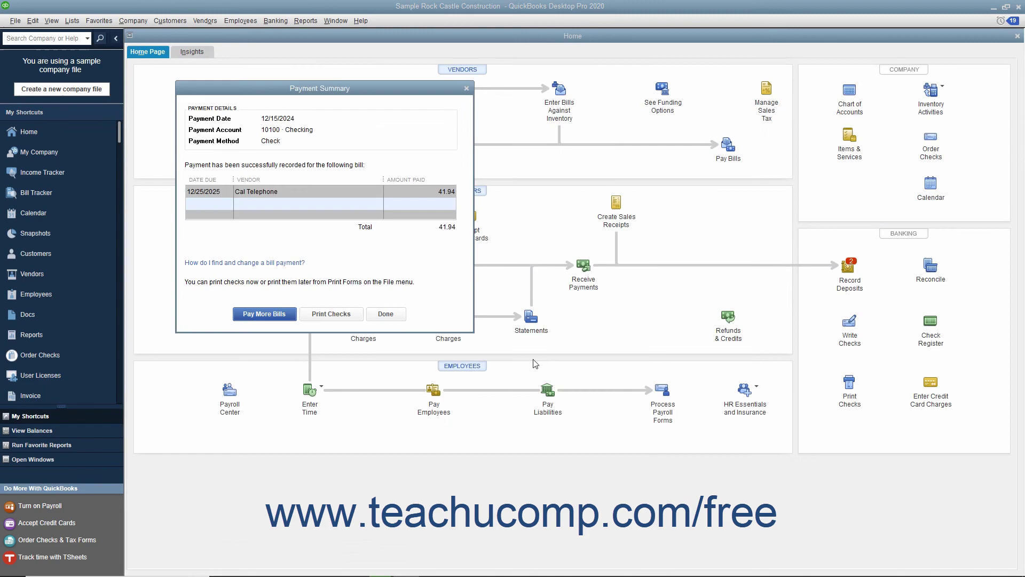